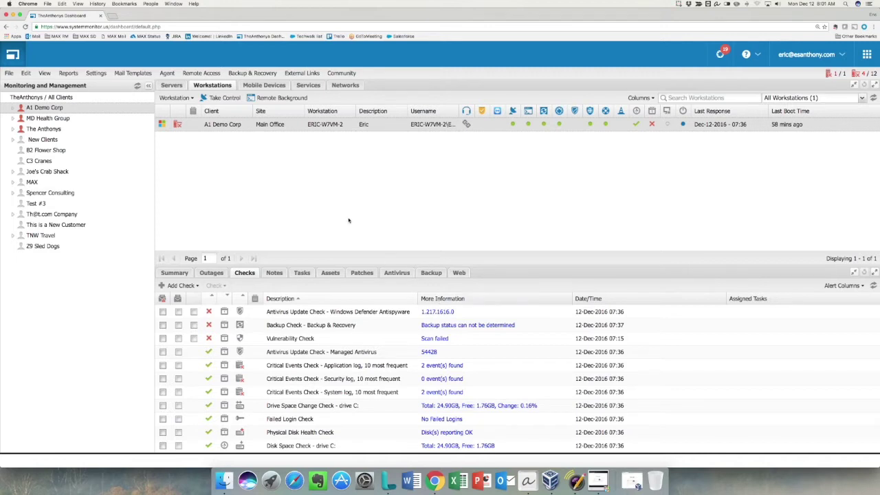
# Set Take Control for the A1 Demo Corp workstations to On, using the MSP Anywhere engine and the Default Policy.
pyautogui.click(97, 73)
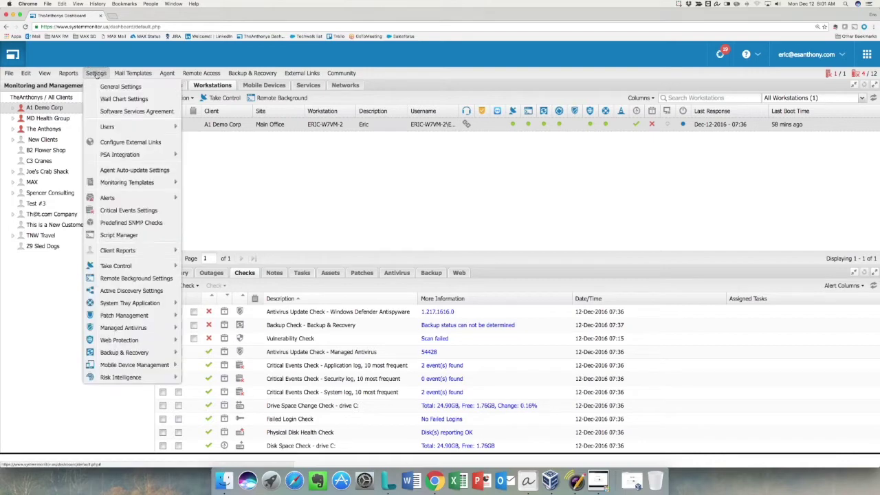
pyautogui.moveTo(164, 269)
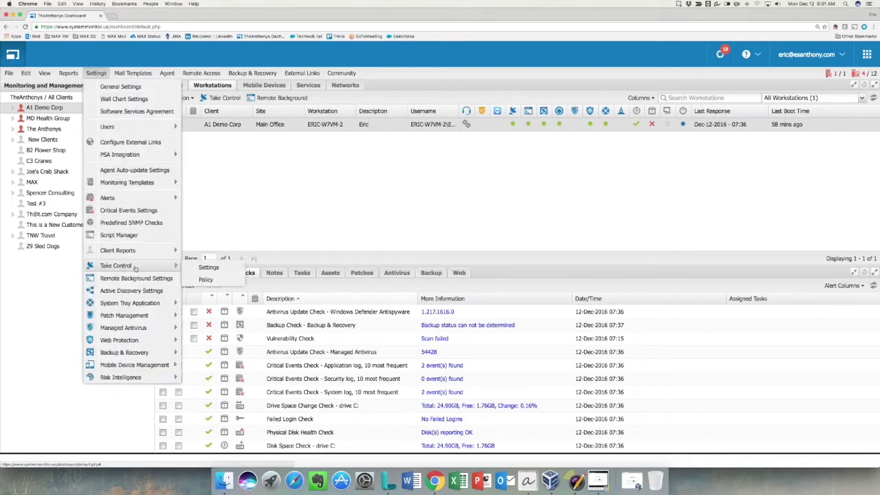
pyautogui.click(213, 267)
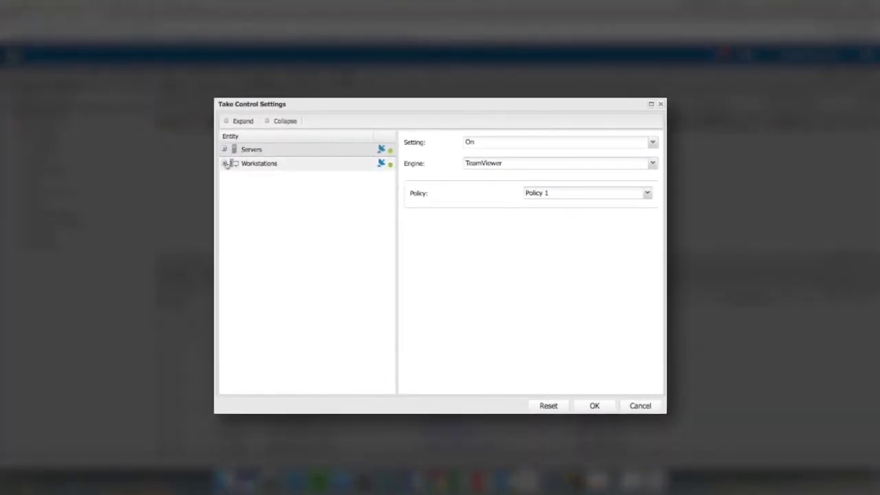
pyautogui.click(227, 163)
pyautogui.click(269, 193)
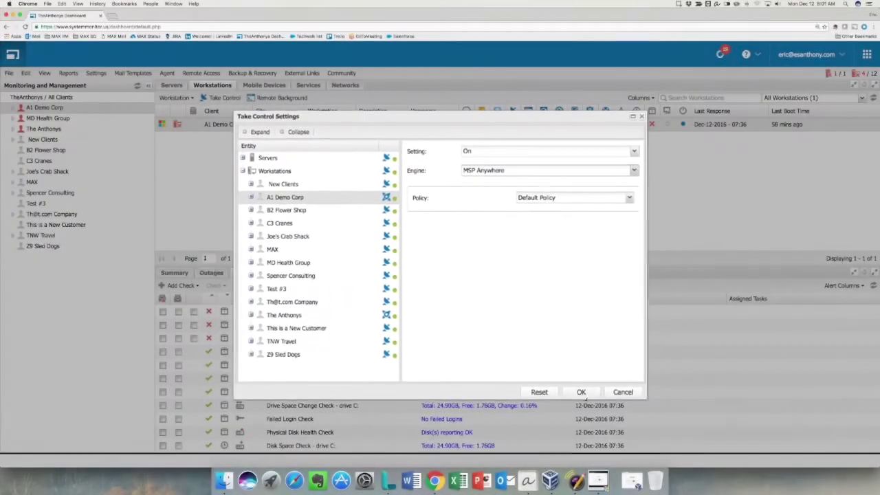
pyautogui.click(585, 396)
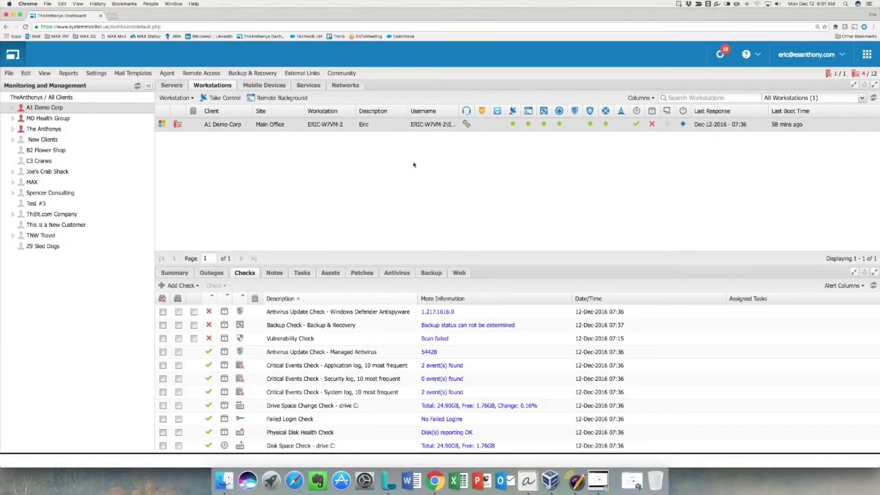
# Run the checks again on the A1 Demo Corp workstation.
pyautogui.rightClick(395, 127)
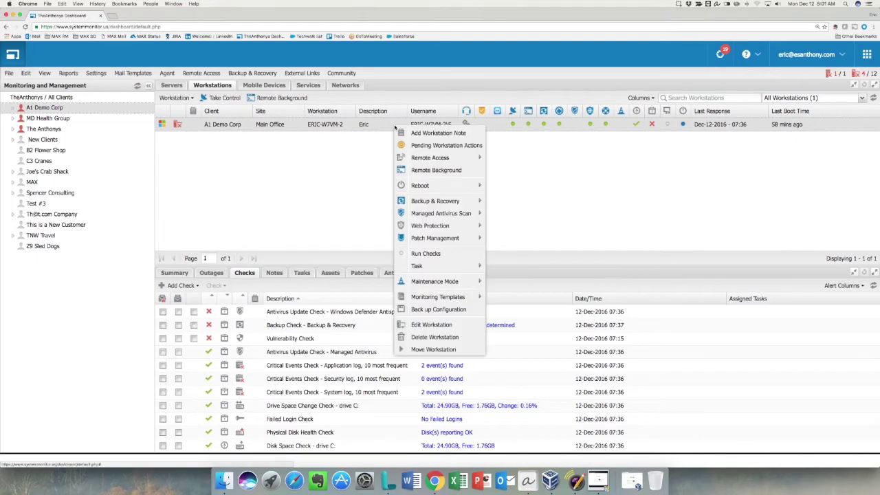
pyautogui.click(429, 254)
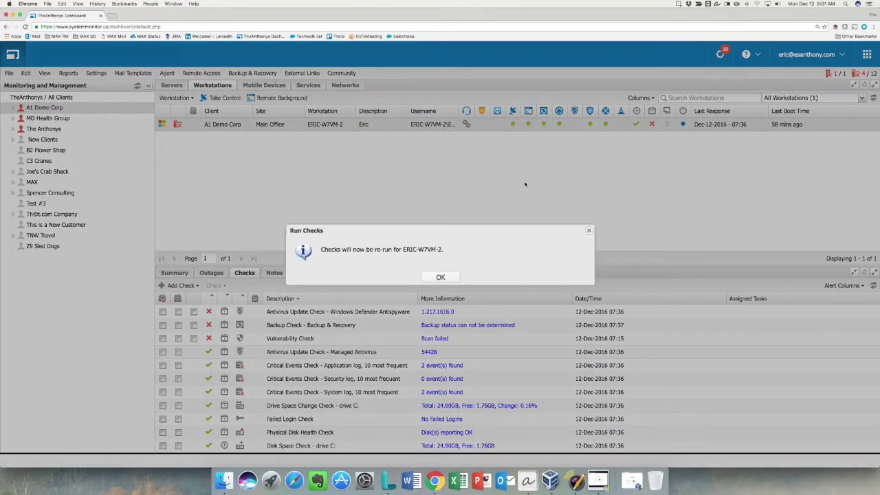
pyautogui.click(440, 277)
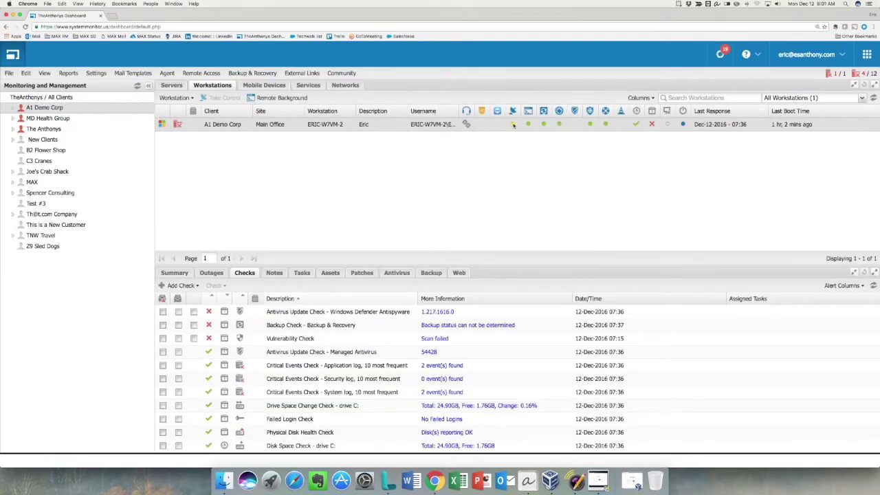
pyautogui.moveTo(513, 125)
# Edit the Take Control policy A1 Demo Policy so that it requests user permission before a remote session.
pyautogui.click(95, 74)
pyautogui.moveTo(153, 267)
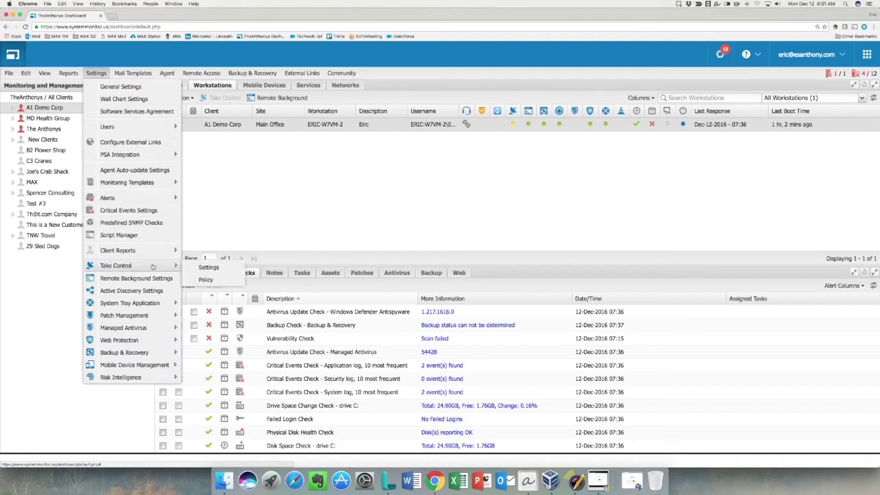
pyautogui.click(206, 280)
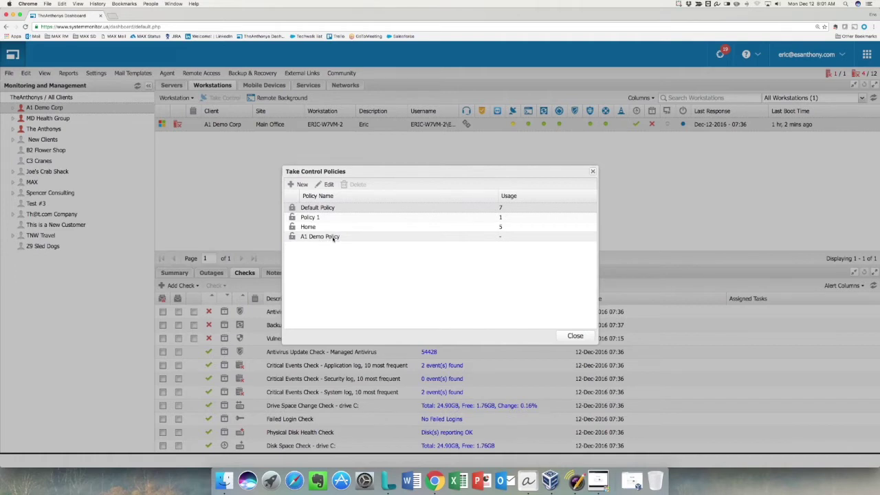
pyautogui.click(333, 238)
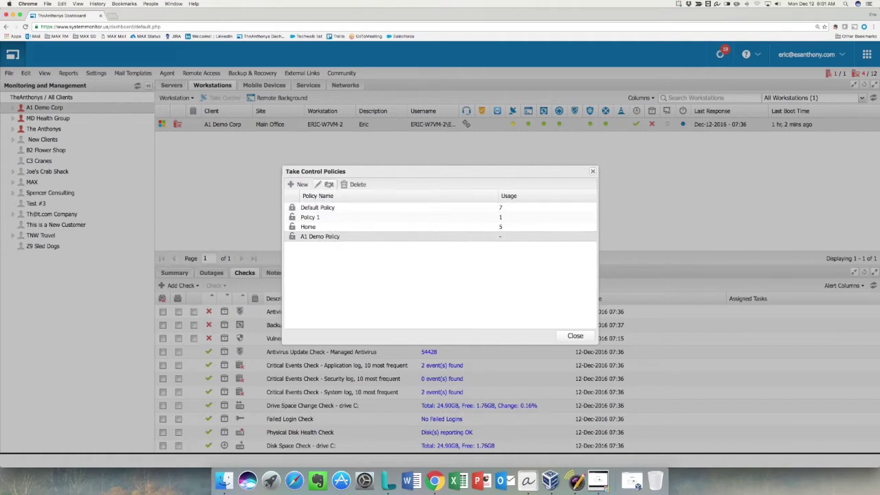
pyautogui.click(327, 184)
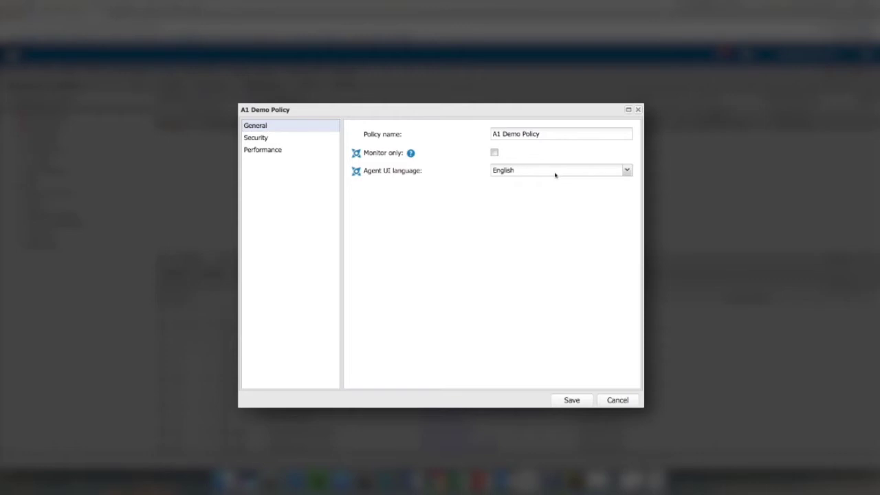
pyautogui.click(267, 139)
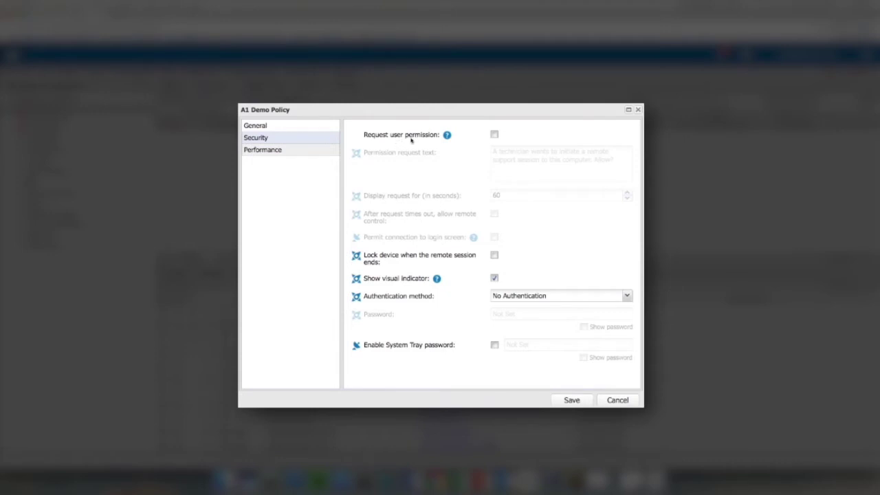
pyautogui.click(495, 135)
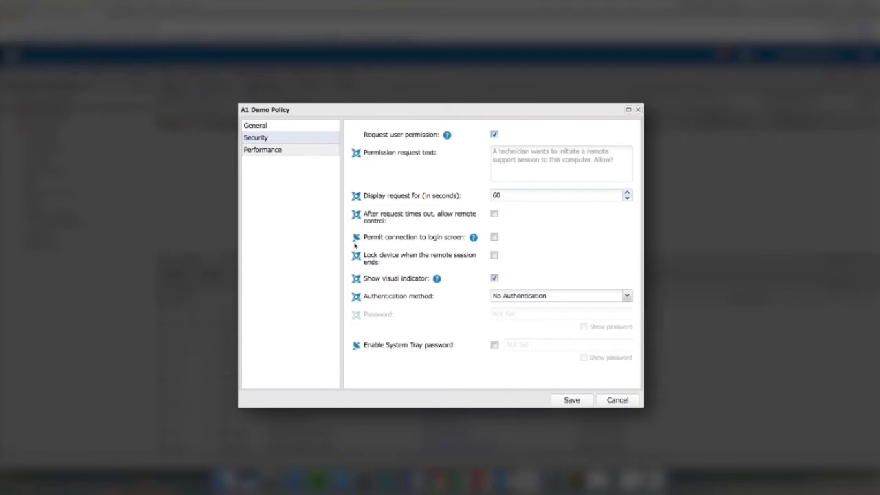
# Review the policy's other security options, including locking the device at session end and the available authentication methods.
pyautogui.moveTo(357, 241)
pyautogui.moveTo(357, 215)
pyautogui.click(494, 256)
pyautogui.click(494, 255)
pyautogui.click(586, 299)
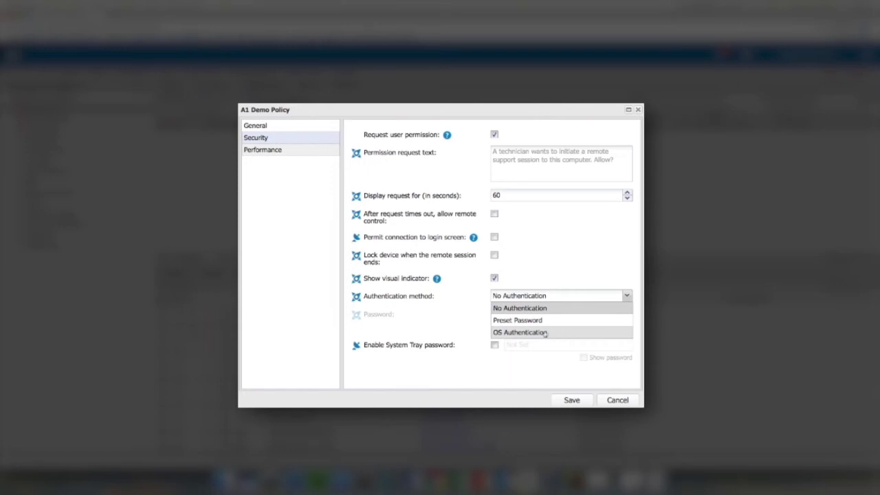
pyautogui.click(438, 326)
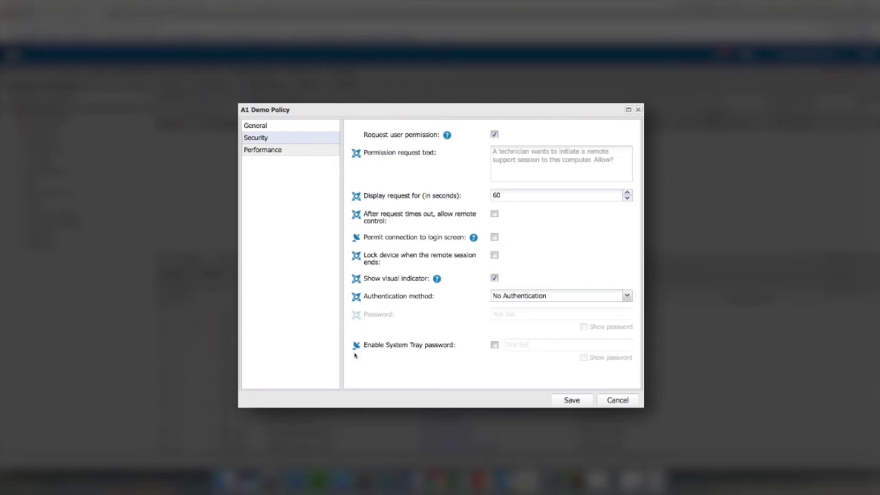
# Review the performance settings of A1 Demo Policy, then save the policy and close the policy list.
pyautogui.click(275, 151)
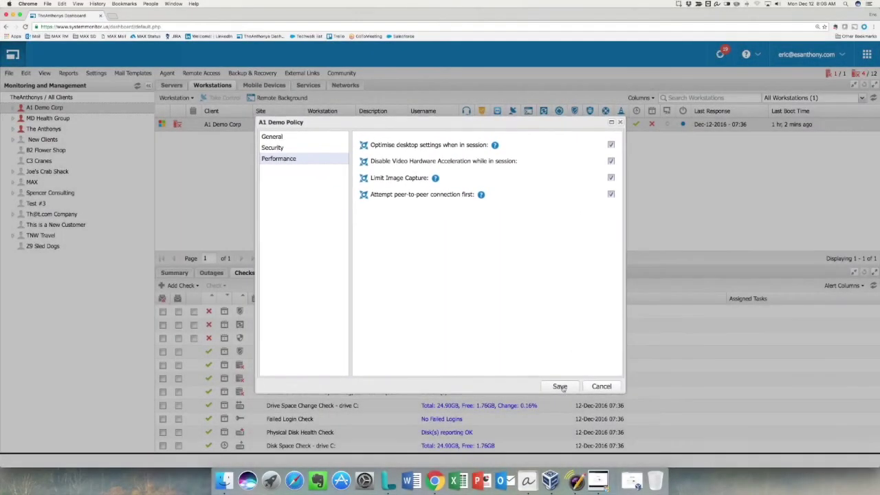
pyautogui.click(559, 386)
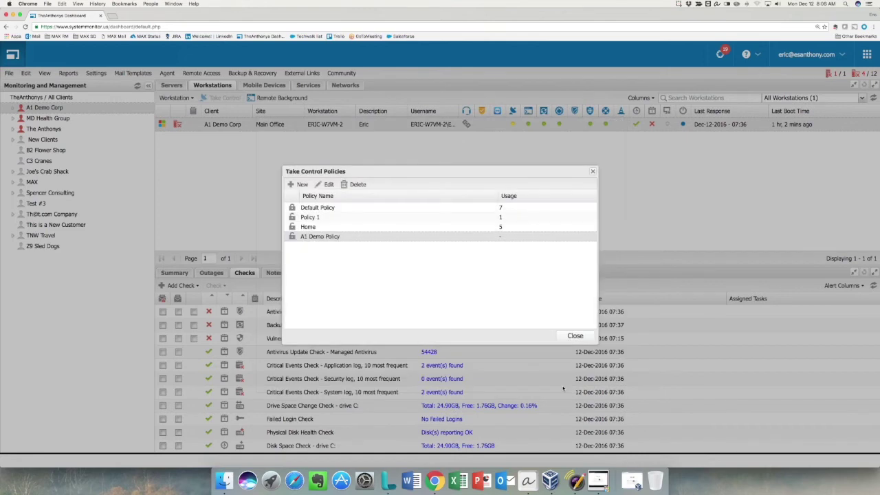
pyautogui.click(575, 336)
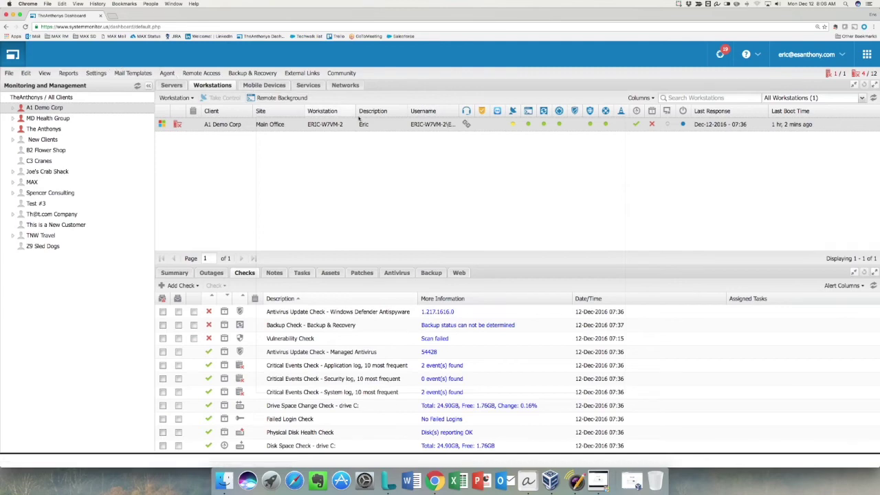
# Refresh the workstation list and examine the A1 Demo Corp workstation's summary and supported agent features.
pyautogui.click(873, 99)
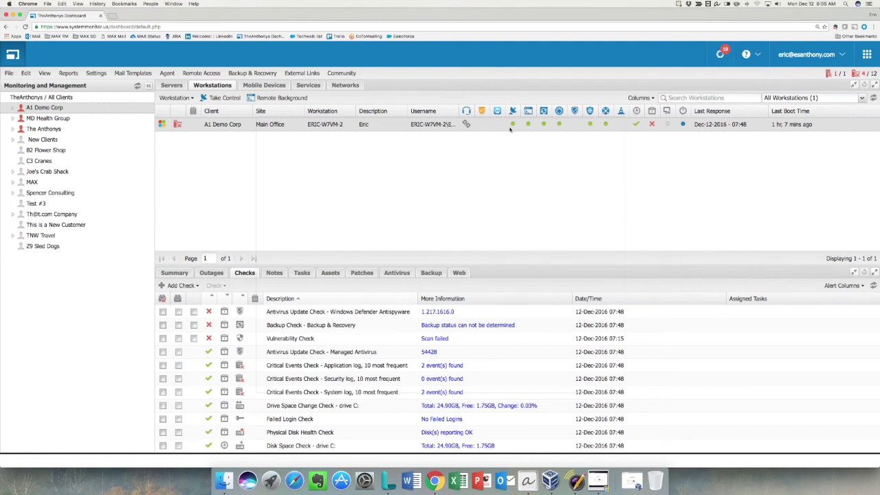
pyautogui.moveTo(514, 128)
pyautogui.click(182, 273)
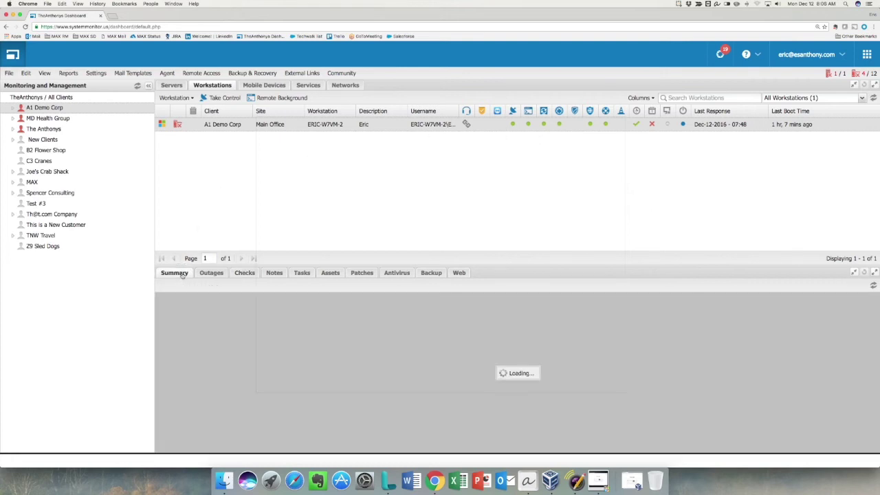
pyautogui.scroll(-5, 290, 380)
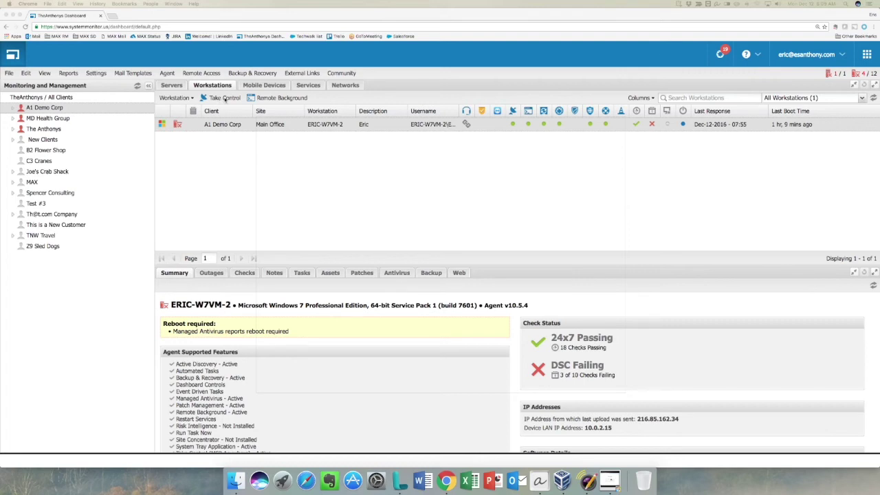
# Start a Take Control remote access session on the A1 Demo Corp workstation.
pyautogui.rightClick(329, 126)
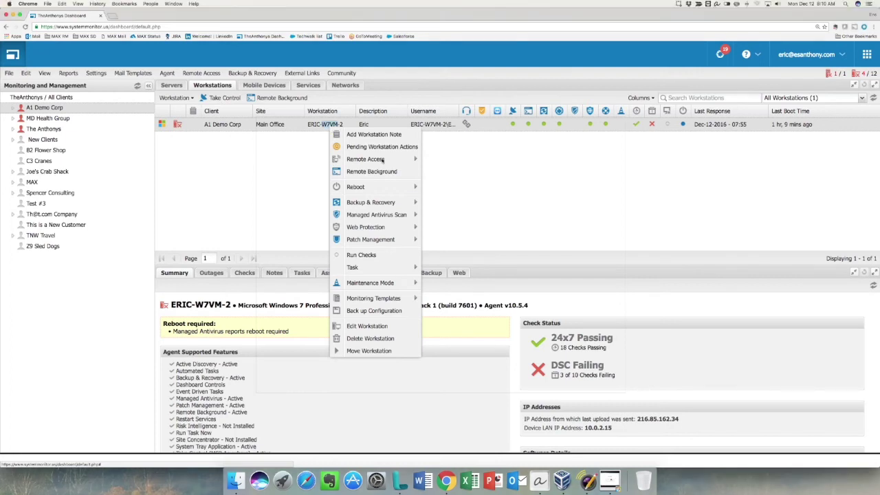
pyautogui.moveTo(382, 160)
pyautogui.click(449, 161)
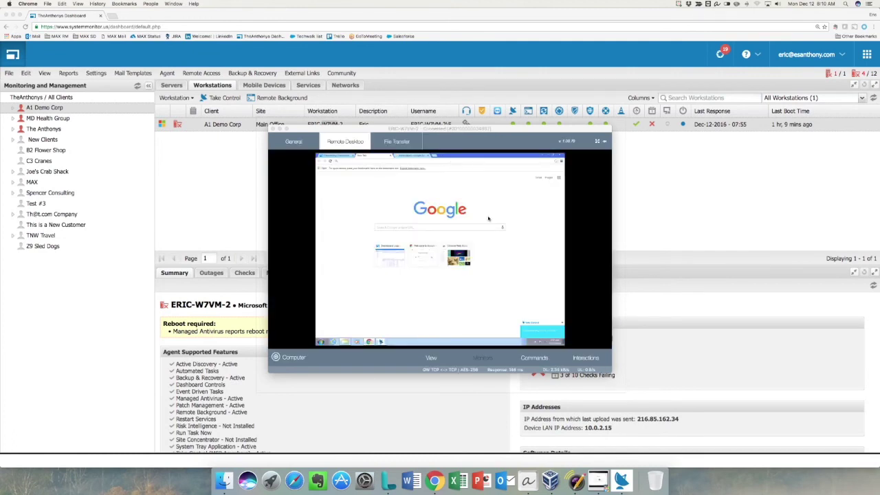
# Set the remote desktop's display size to 80% in the Take Control viewer.
pyautogui.click(431, 358)
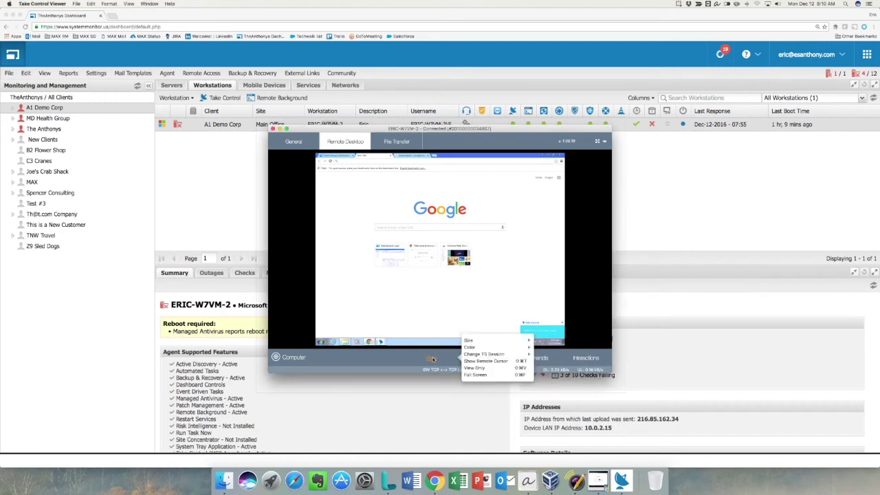
pyautogui.moveTo(482, 342)
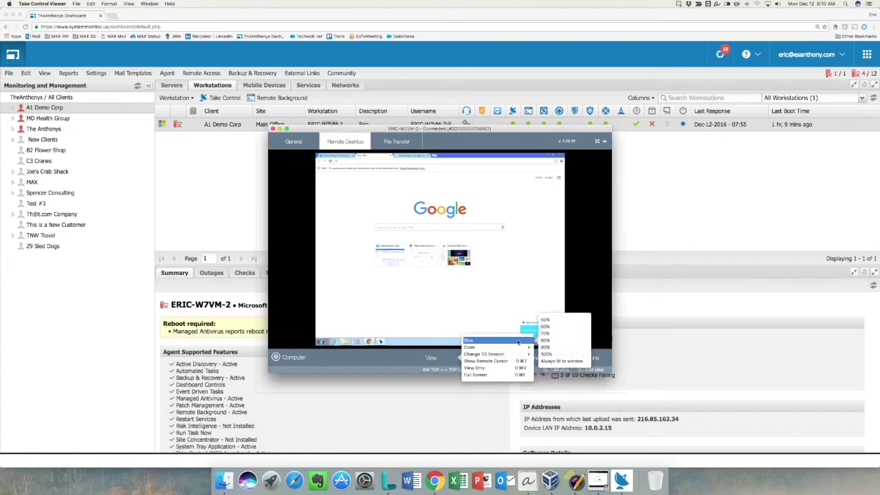
pyautogui.click(549, 342)
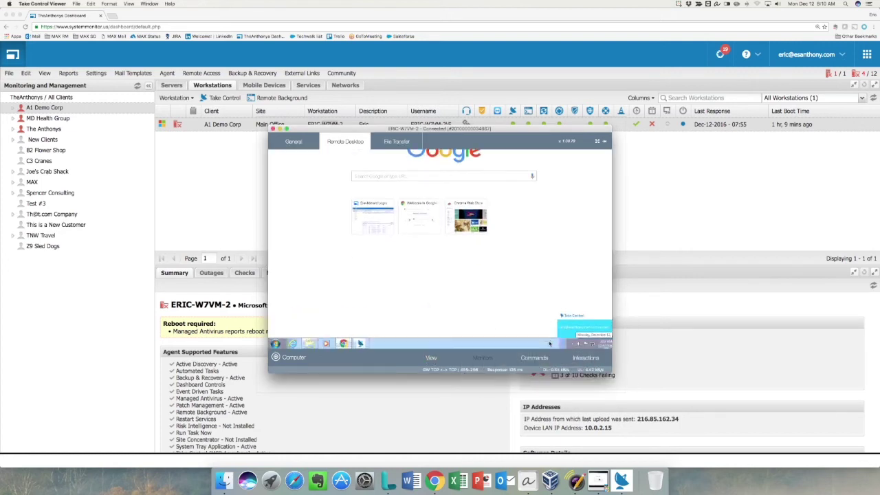
# Enlarge the Take Control viewer window and move it so that the whole remote desktop fits.
pyautogui.moveTo(611, 372); pyautogui.dragTo(786, 450)
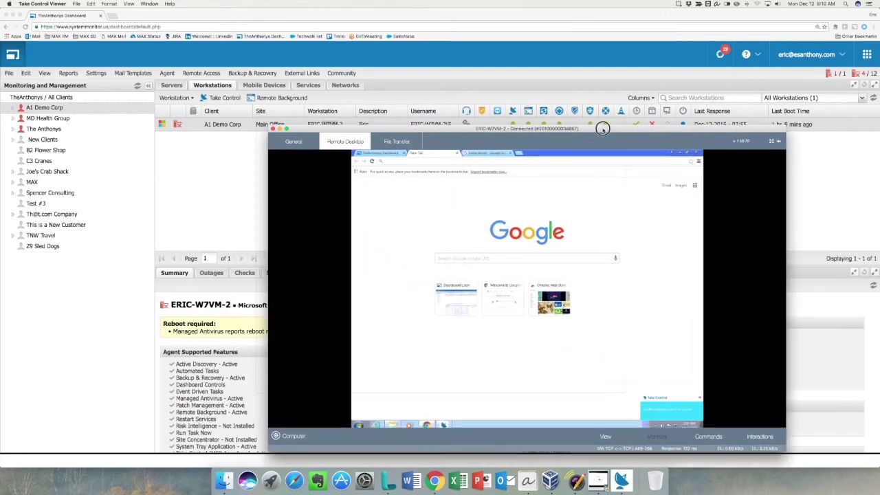
pyautogui.moveTo(603, 129); pyautogui.dragTo(493, 73)
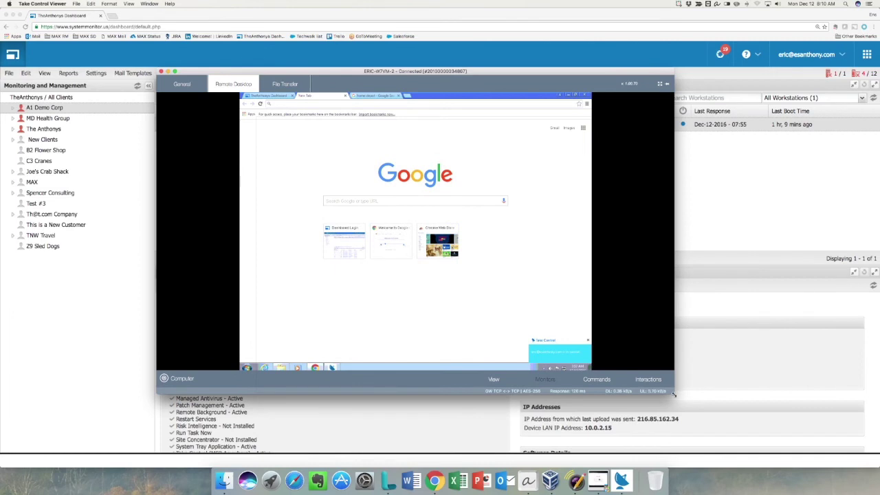
pyautogui.moveTo(674, 394); pyautogui.dragTo(739, 439)
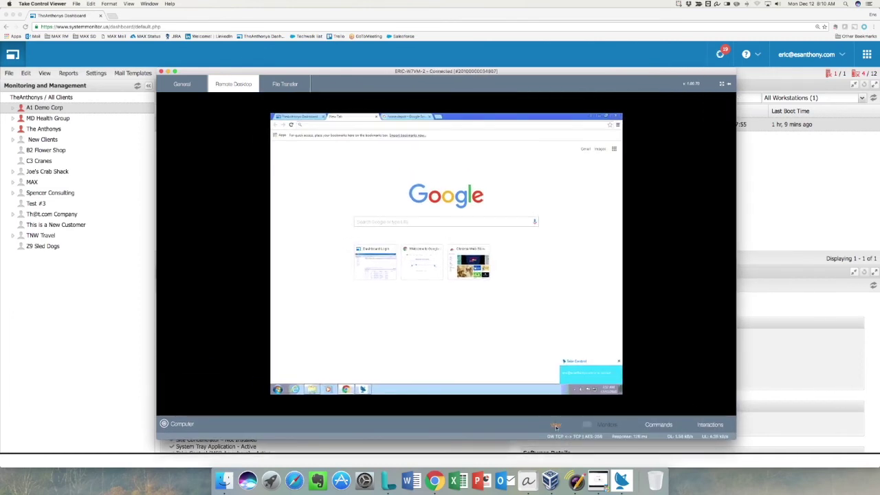
# Review the viewer's display options and set the remote desktop's size to 50%.
pyautogui.click(585, 424)
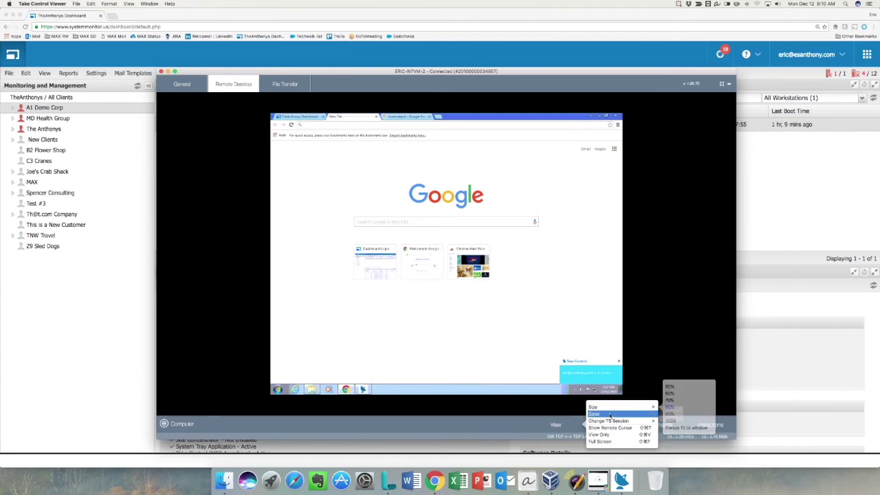
pyautogui.moveTo(609, 417)
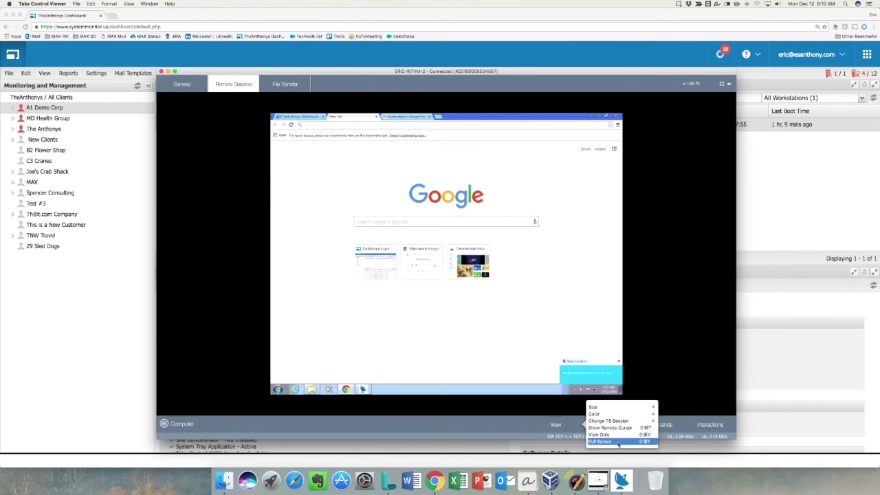
pyautogui.click(684, 385)
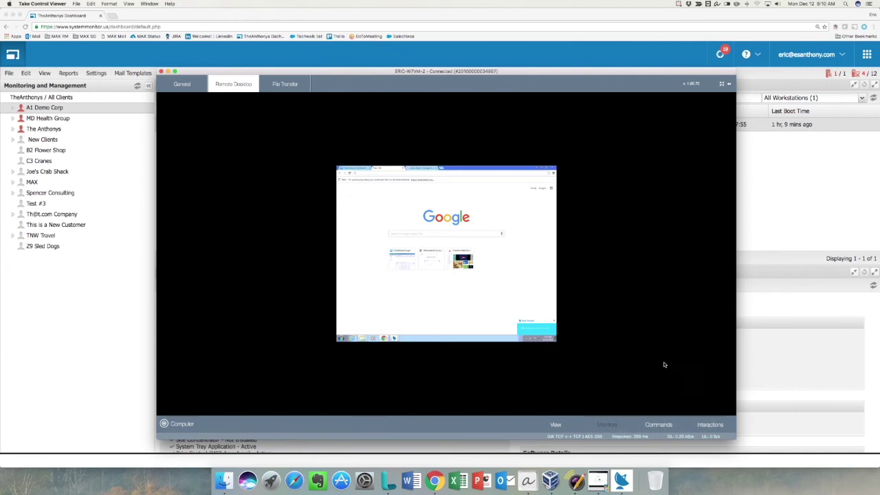
# Examine the commands that can be sent to the remote workstation.
pyautogui.click(658, 425)
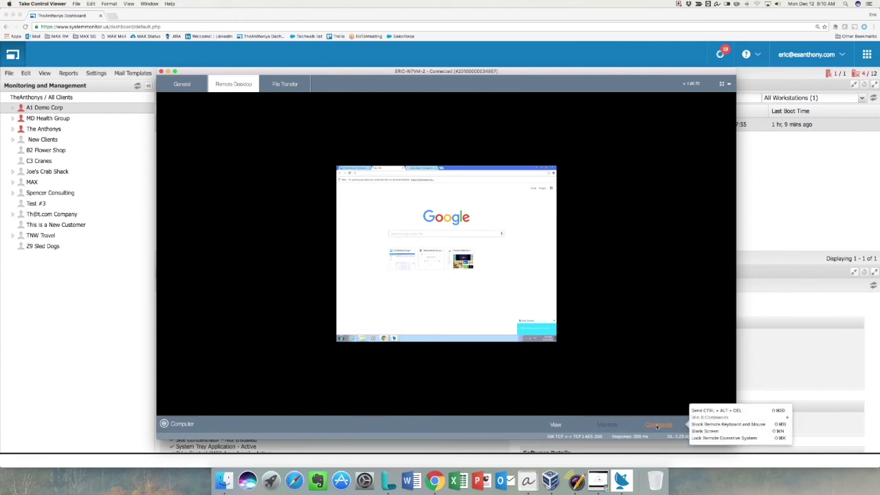
pyautogui.click(730, 438)
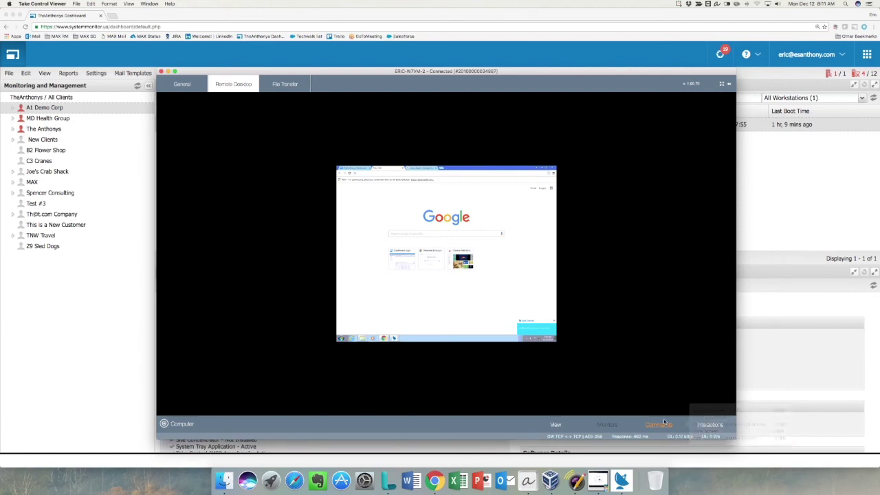
# Review the session's screenshot, copy/paste and video recording options, and set the remote desktop's display size to 80%.
pyautogui.click(720, 428)
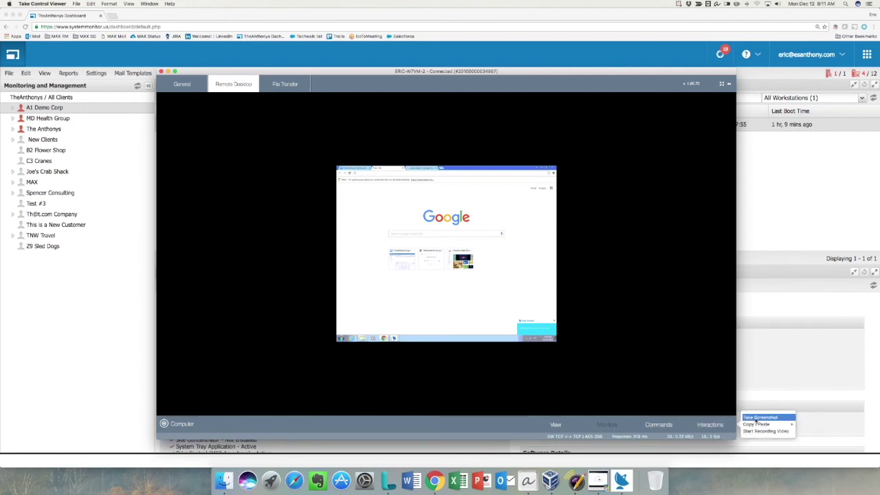
pyautogui.moveTo(763, 426)
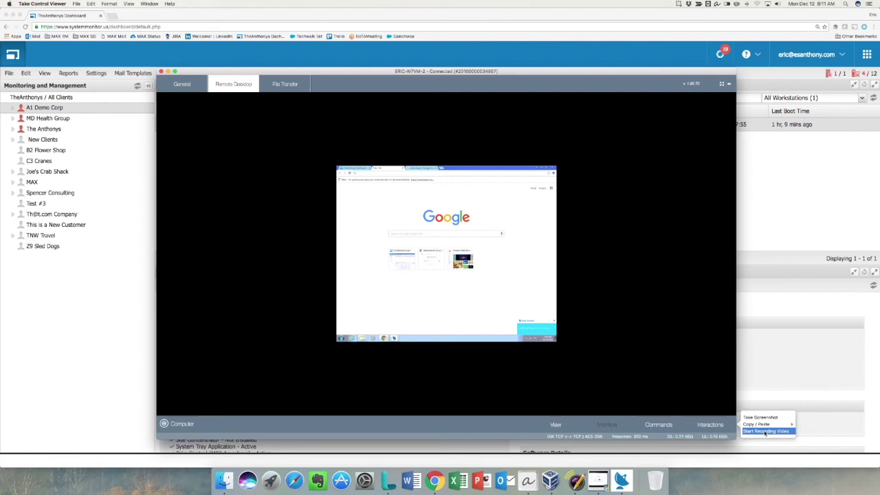
pyautogui.click(557, 426)
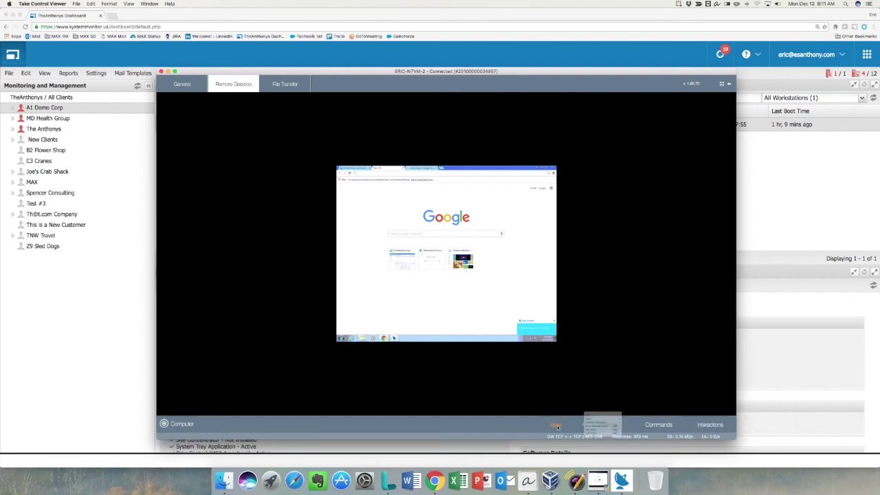
pyautogui.moveTo(620, 408)
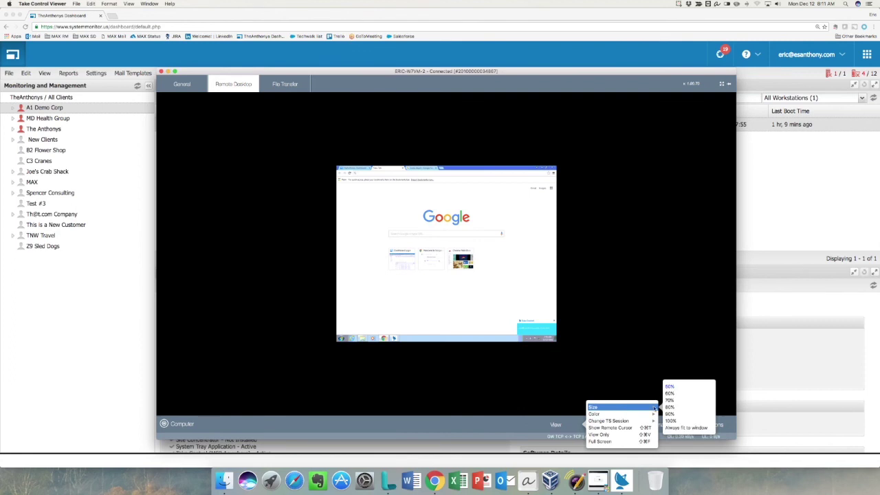
pyautogui.click(672, 407)
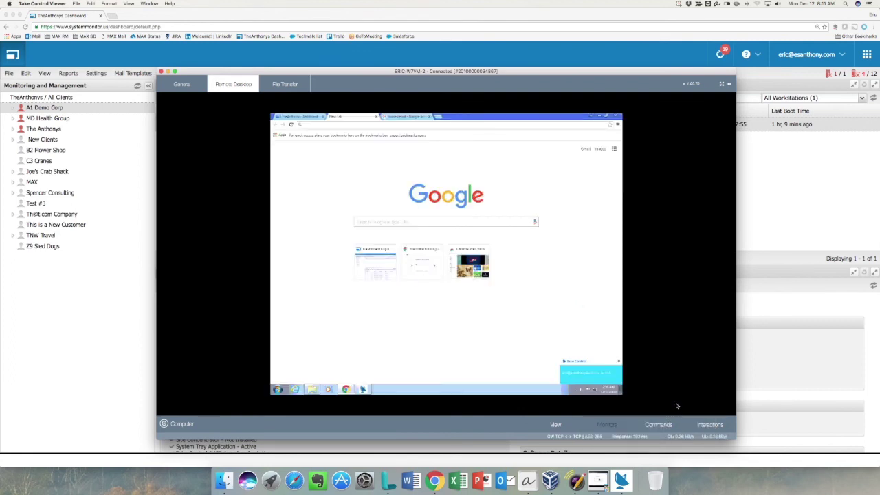
# Send the chat message "This is a chat" to the remote workstation's user.
pyautogui.click(180, 84)
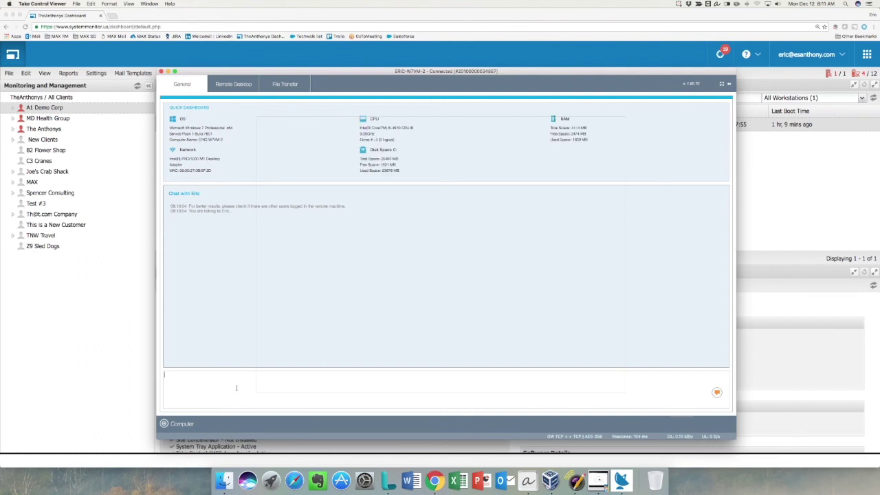
pyautogui.write('This is a chat')
pyautogui.press('Return')
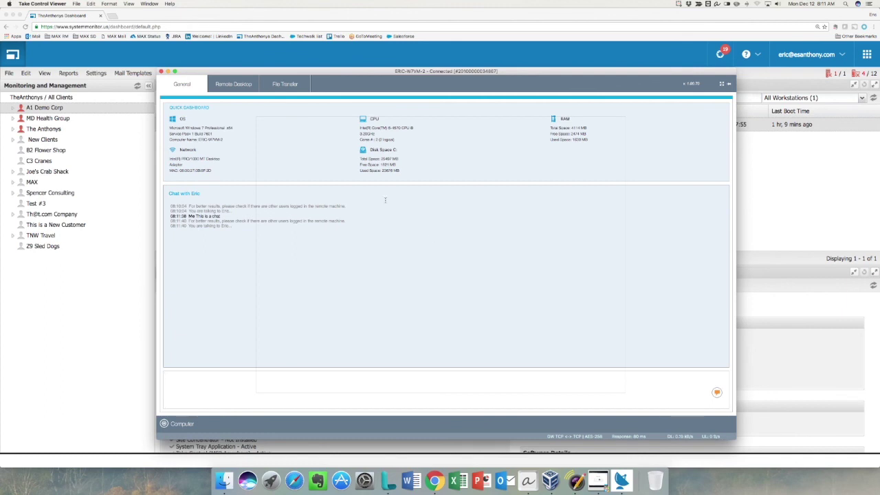
# View the local and remote file lists for transfer, and examine the restart and shutdown choices, selecting Safe restart and reconnect but cancelling the dialog.
pyautogui.click(285, 84)
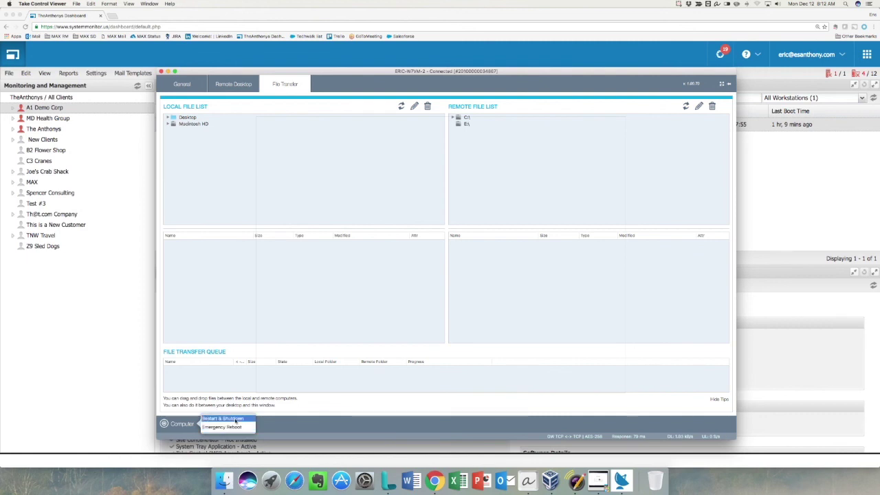
pyautogui.click(227, 418)
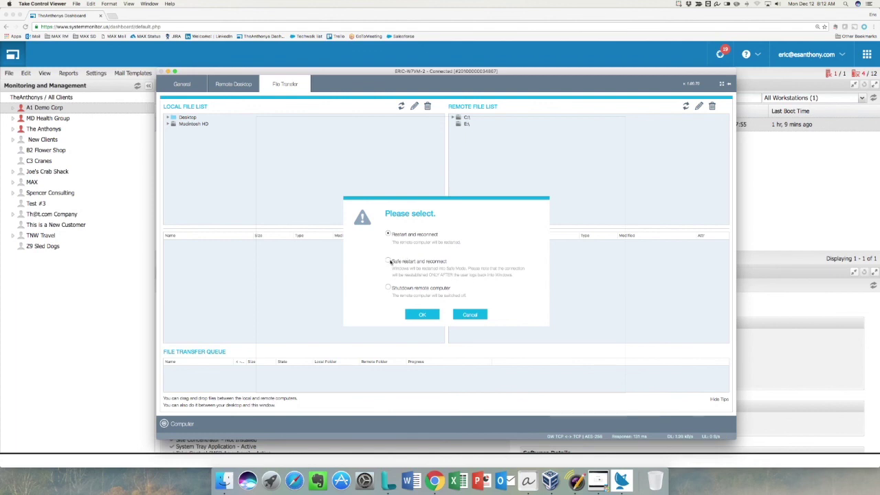
pyautogui.click(419, 261)
pyautogui.click(474, 315)
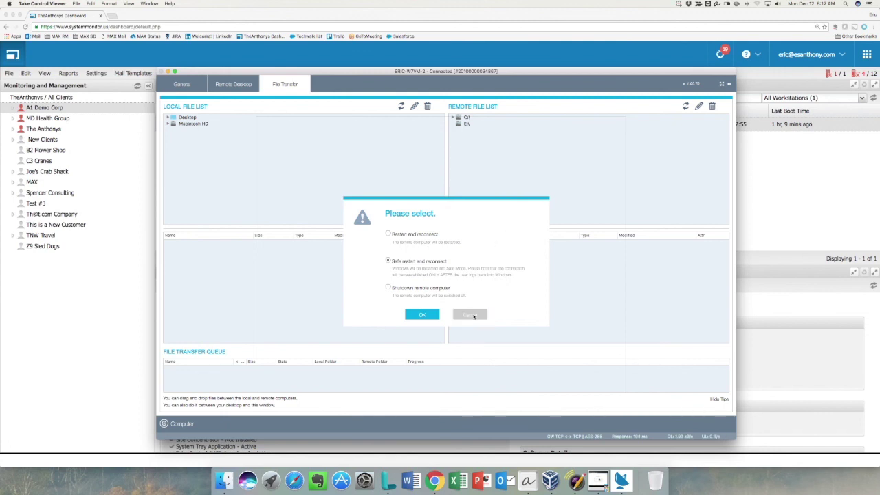